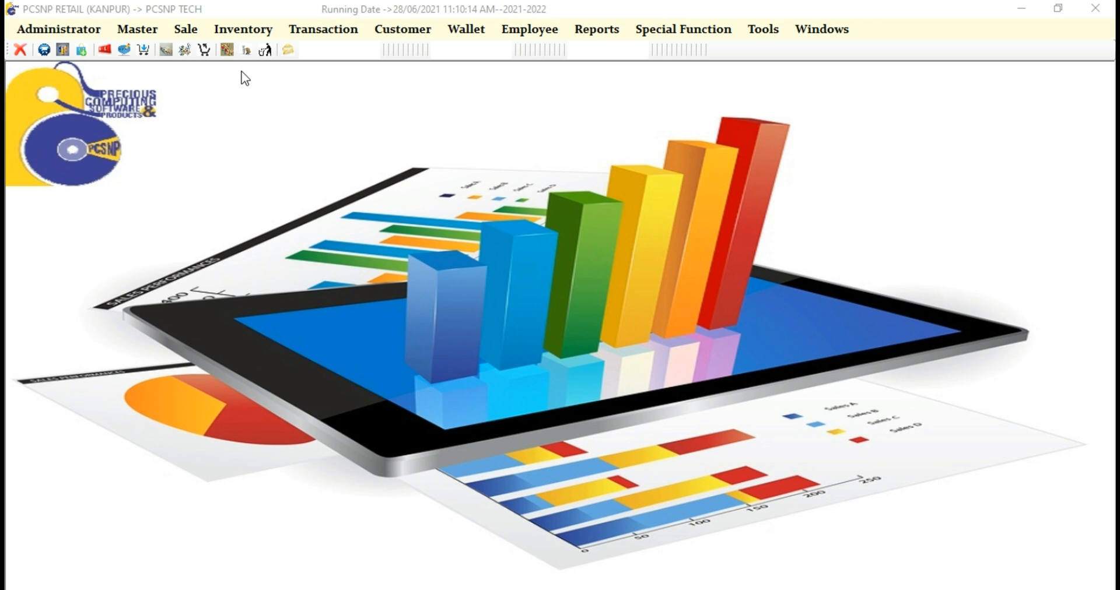
Open a new inventory transfer receipt and set its From Location to LALITPUR.
click(242, 28)
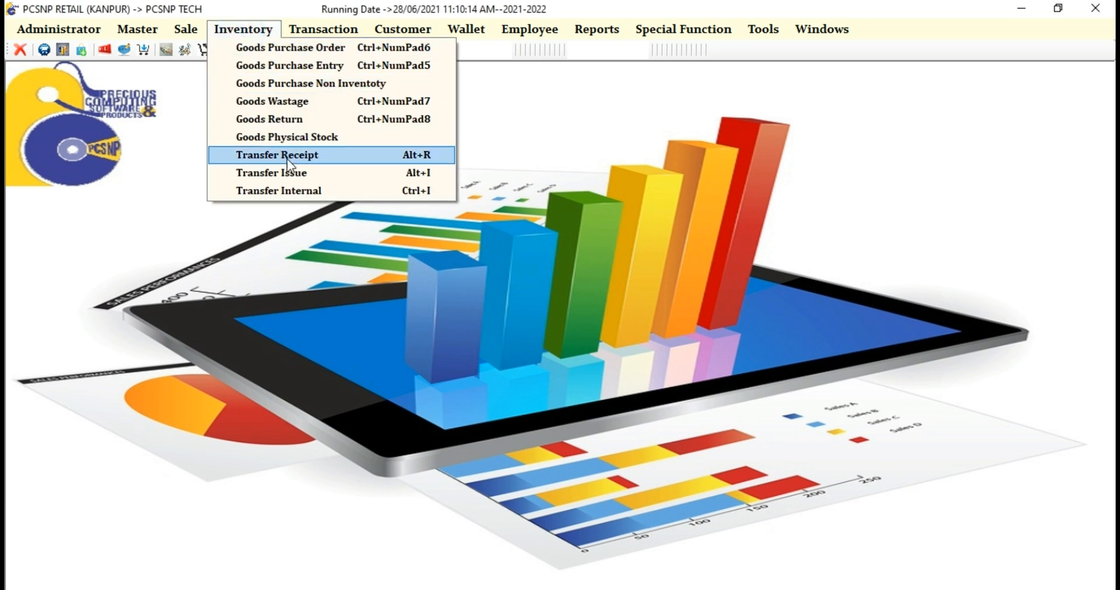
click(286, 156)
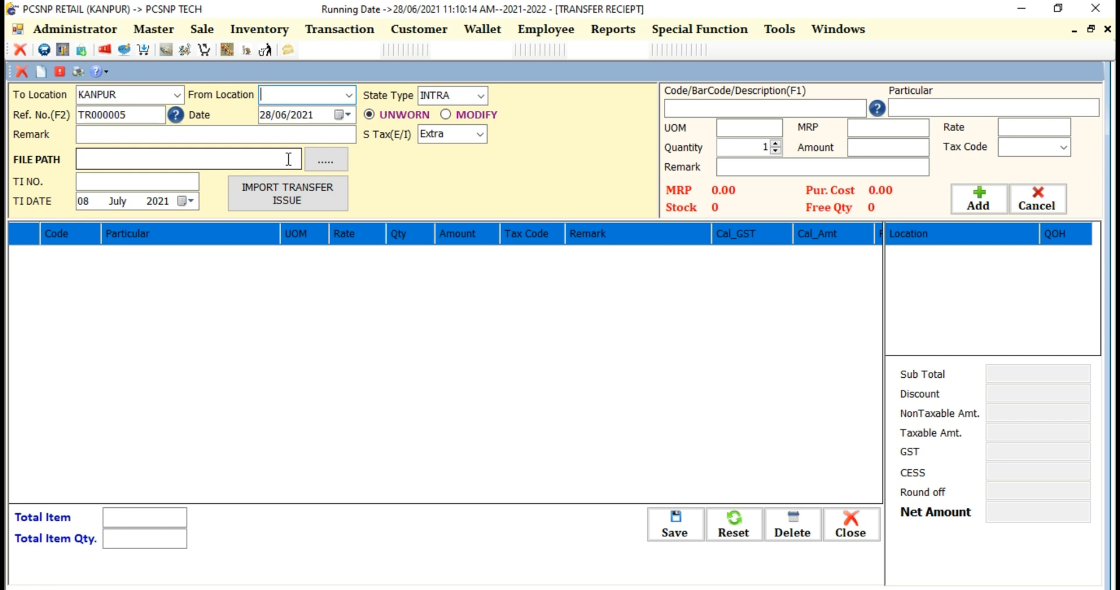
click(348, 95)
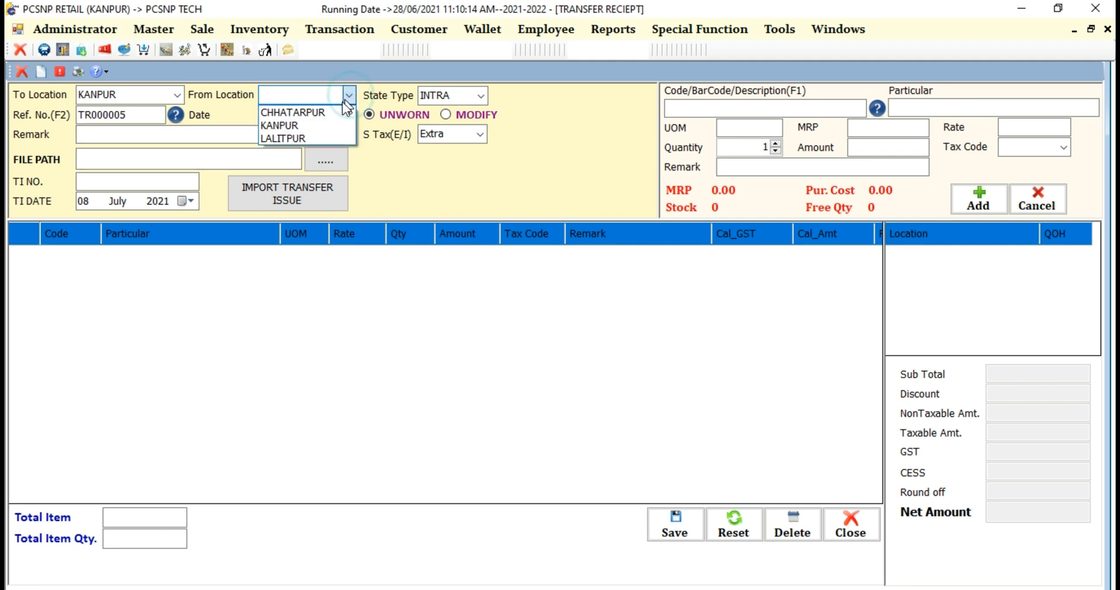
click(323, 140)
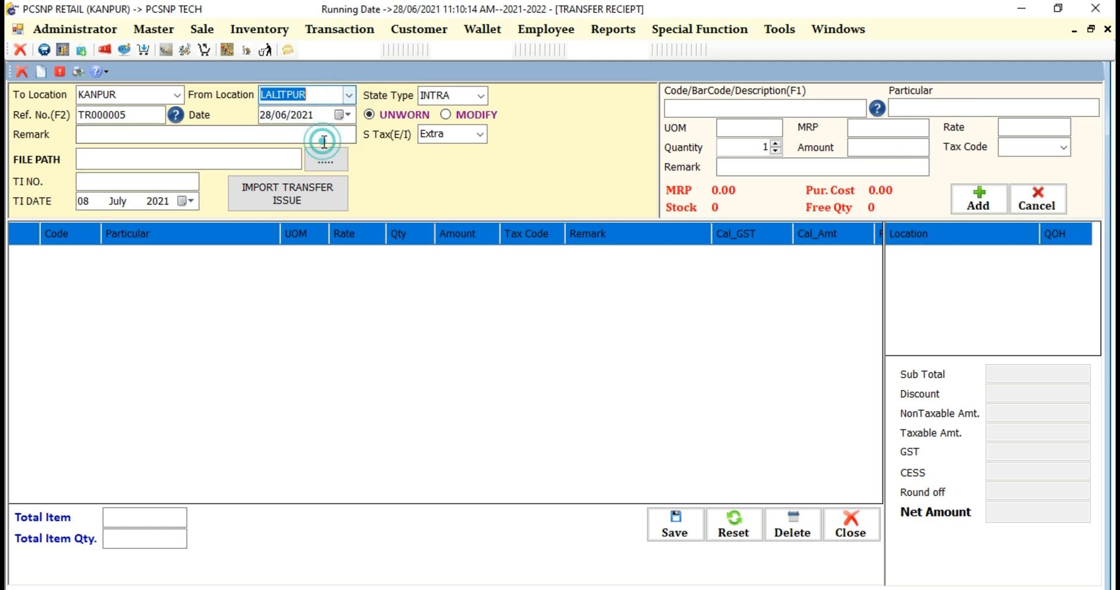
click(159, 135)
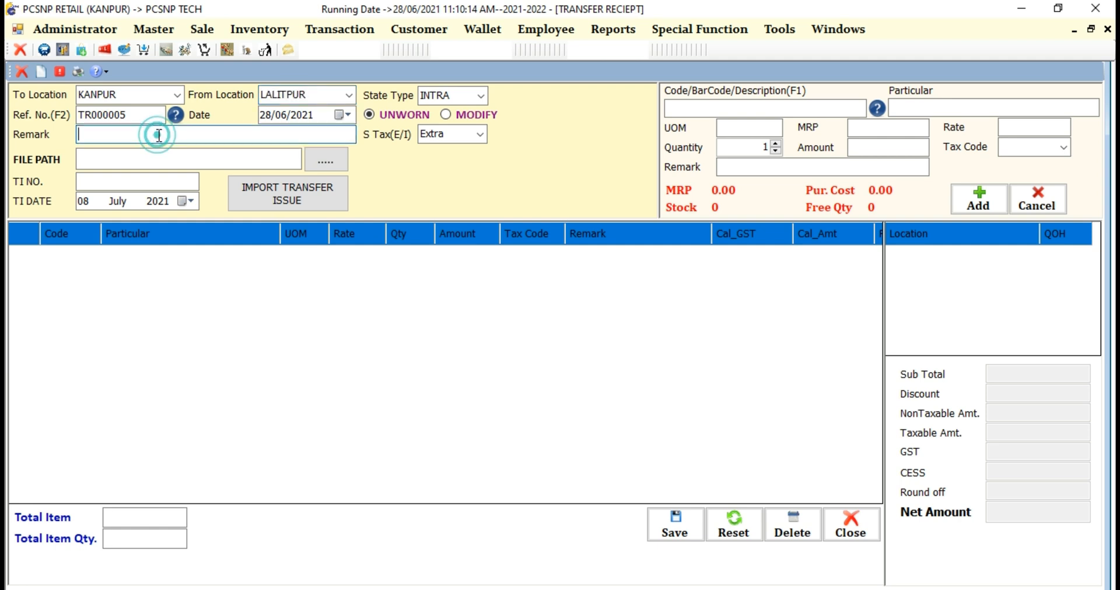
click(141, 186)
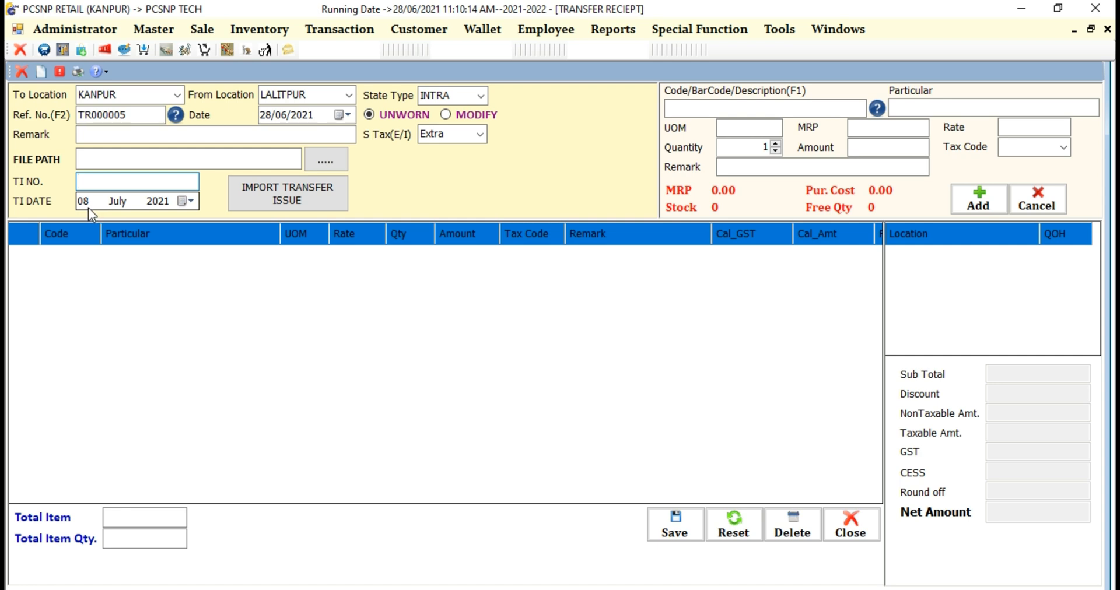
Look up items starting with 61 and load 61-KIDS WEAR into the item entry of the receipt.
click(677, 109)
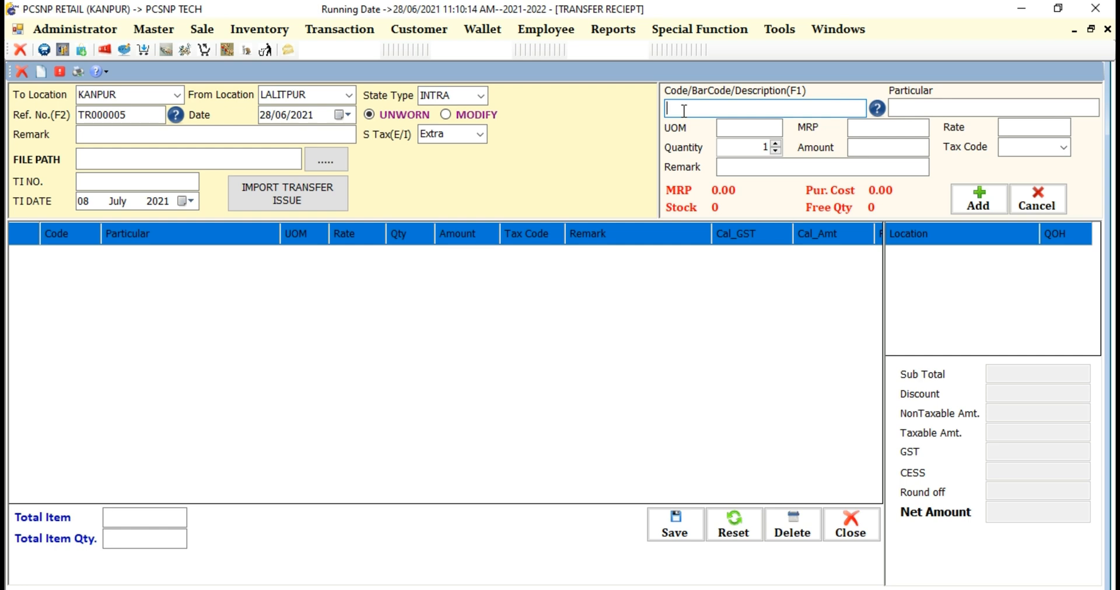
text(61)
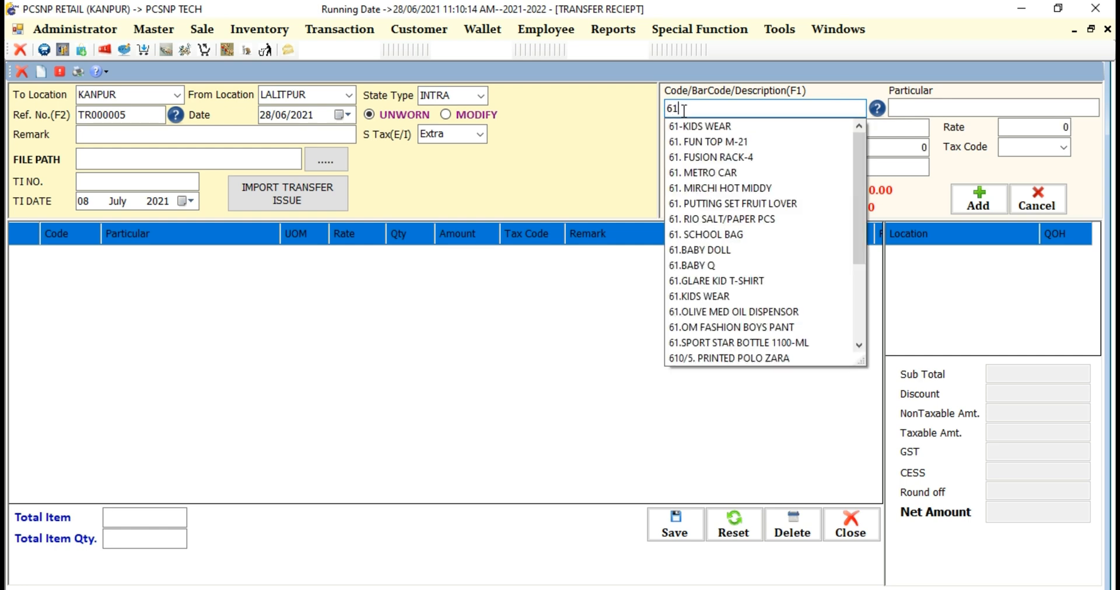
key(Down)
key(Return)
key(Return)
key(Return)
key(Return)
key(Return)
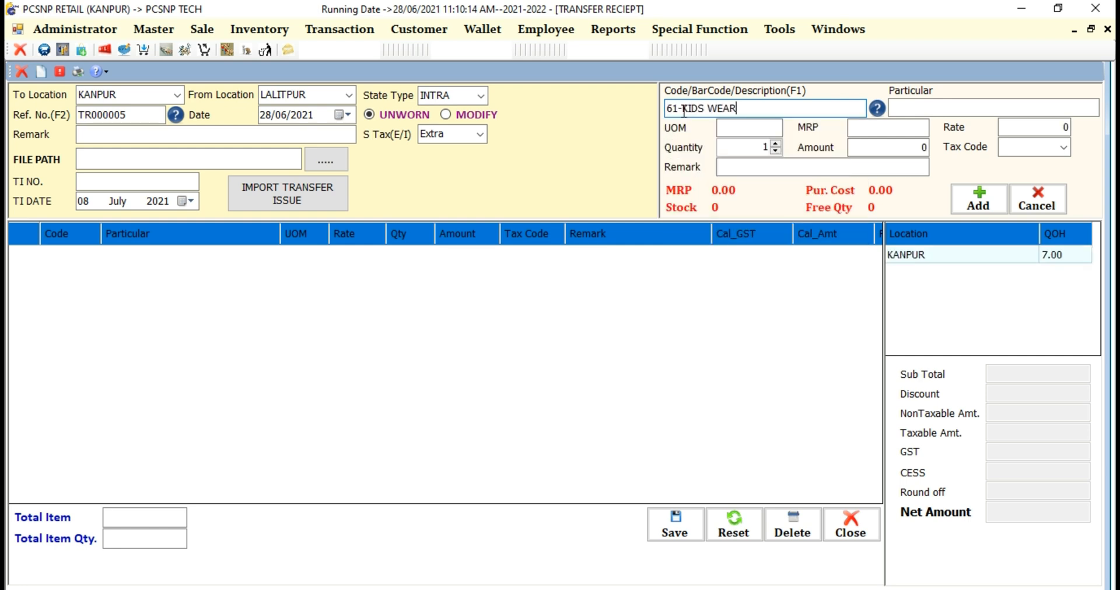
key(Return)
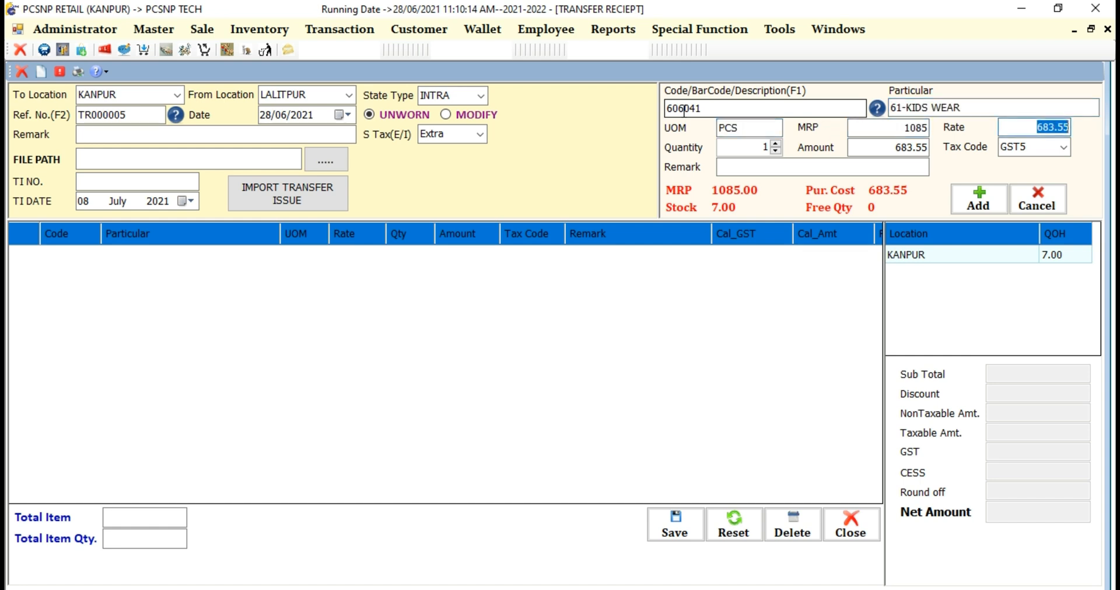
Set the kids wear quantity to 5 and add the item to the receipt list.
key(Return)
text(4)
key(BackSpace)
text(5)
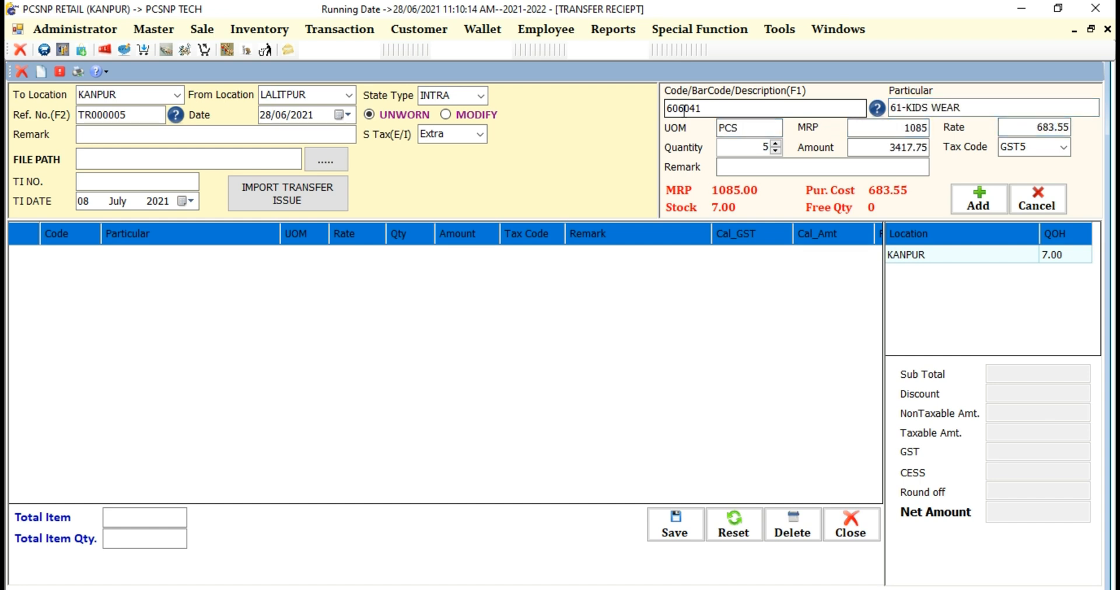
key(Return)
key(Return)
key(Return)
key(Return)
key(Return)
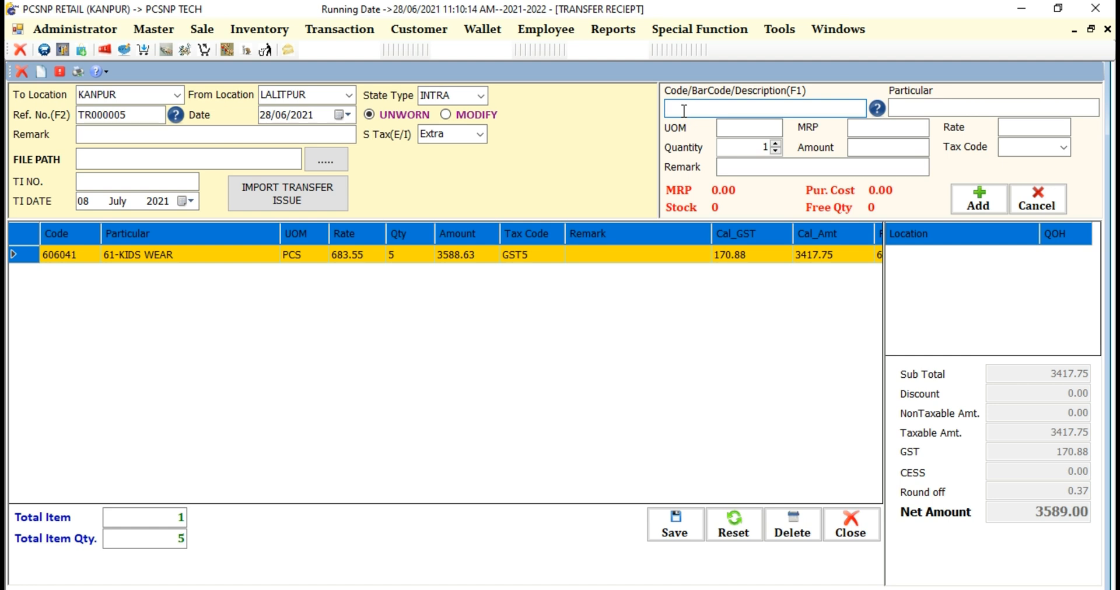
Look up items starting with A and load A-1 /SHIRT into the item entry.
text(A)
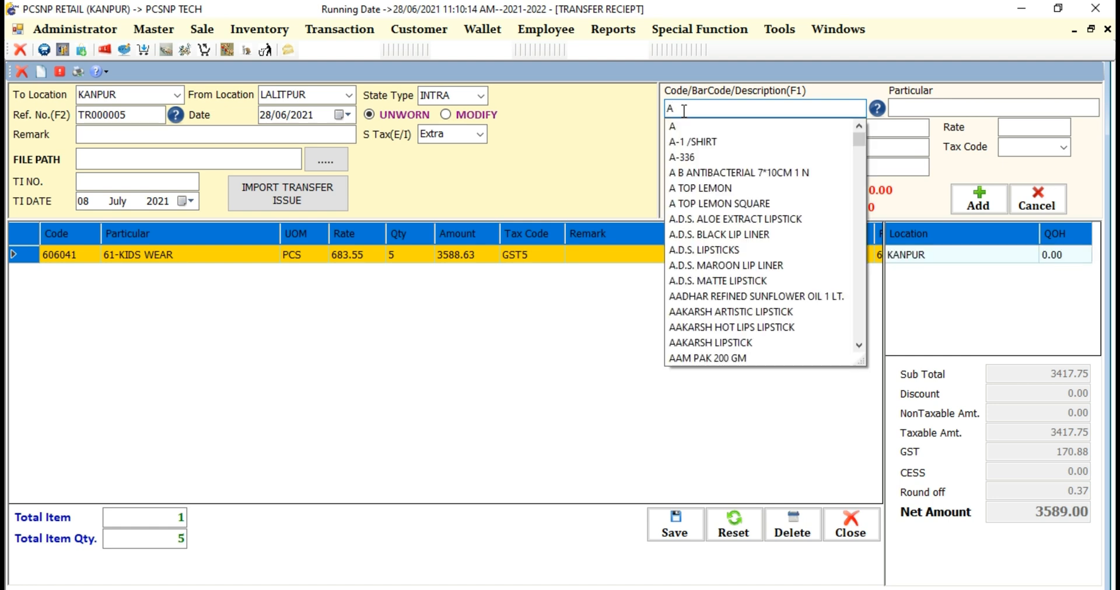
key(Down)
key(Down)
key(Return)
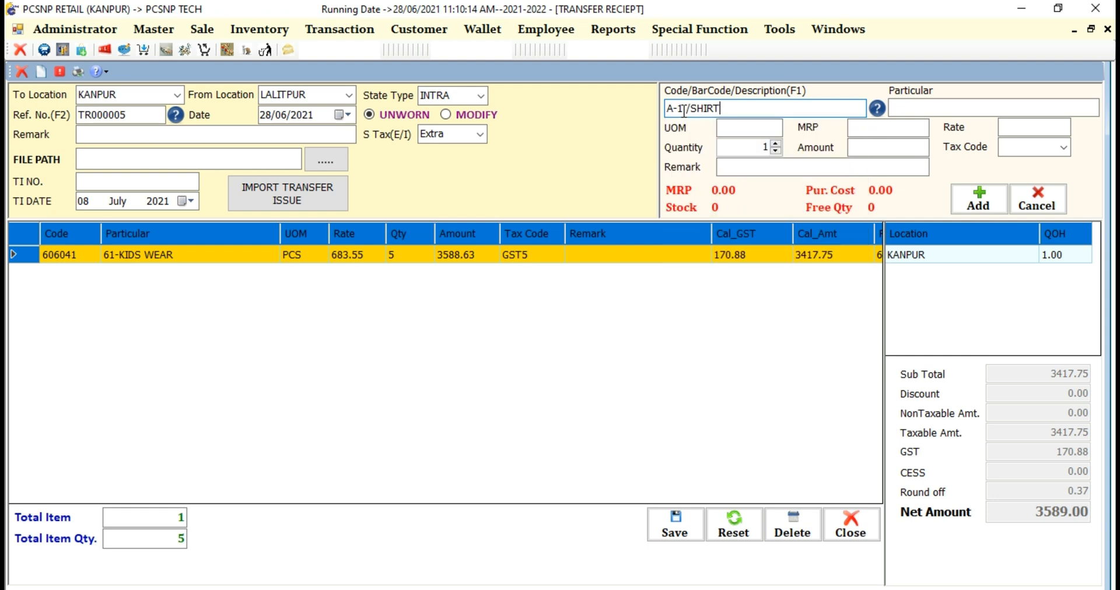
key(Return)
key(Return)
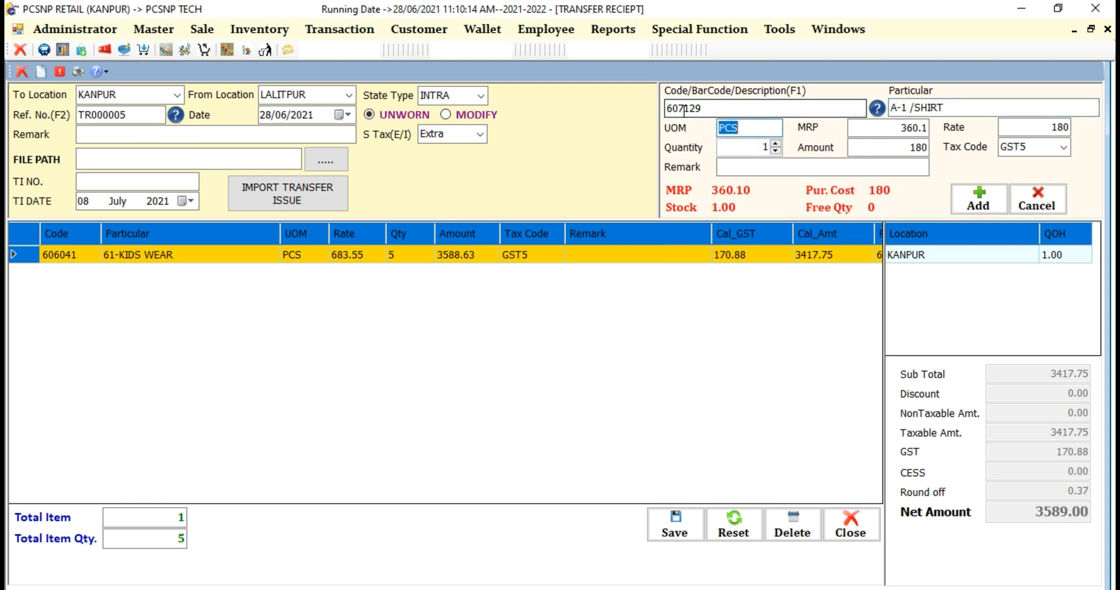
Set the shirt quantity to 6 and add the item to the receipt list.
key(Return)
key(Return)
key(Return)
key(Up)
key(Up)
key(Up)
key(Up)
key(Up)
key(Return)
key(Return)
key(Return)
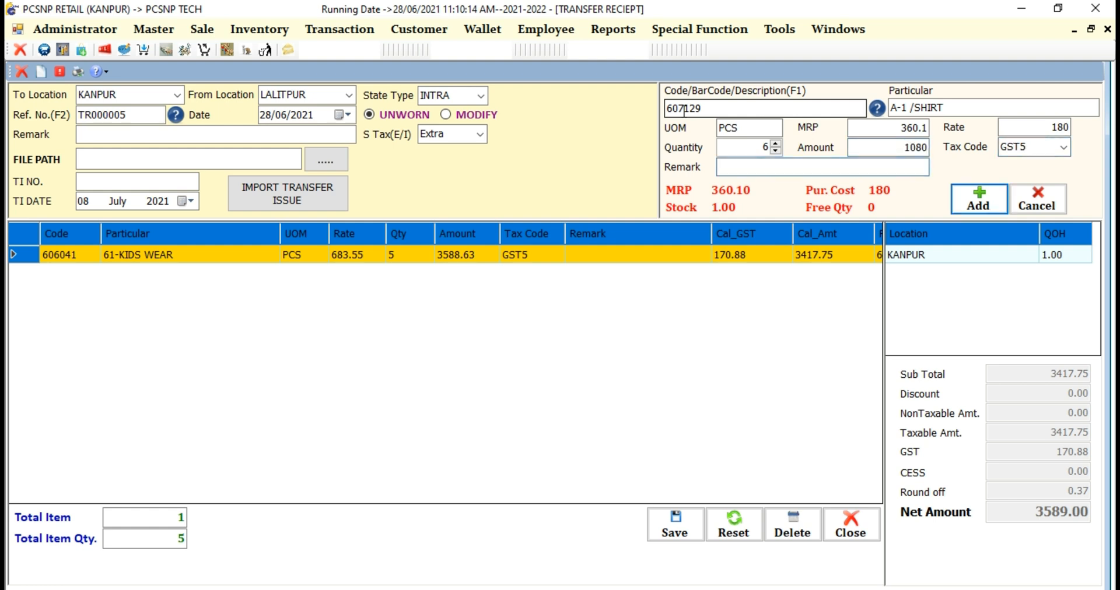
key(Return)
Save the two-item transfer receipt.
key(Return)
key(Return)
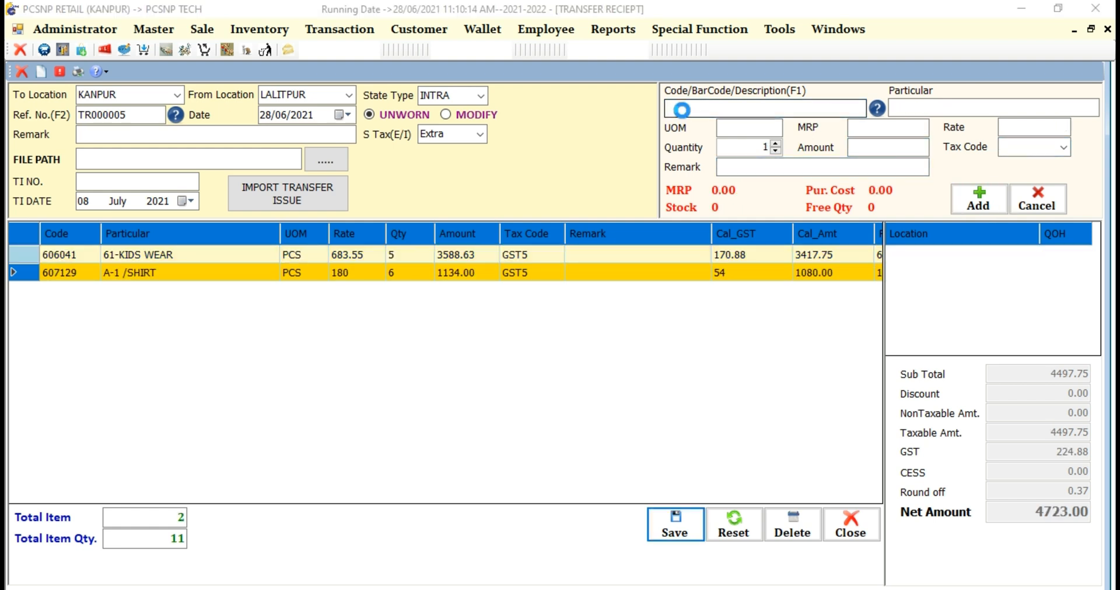
key(Return)
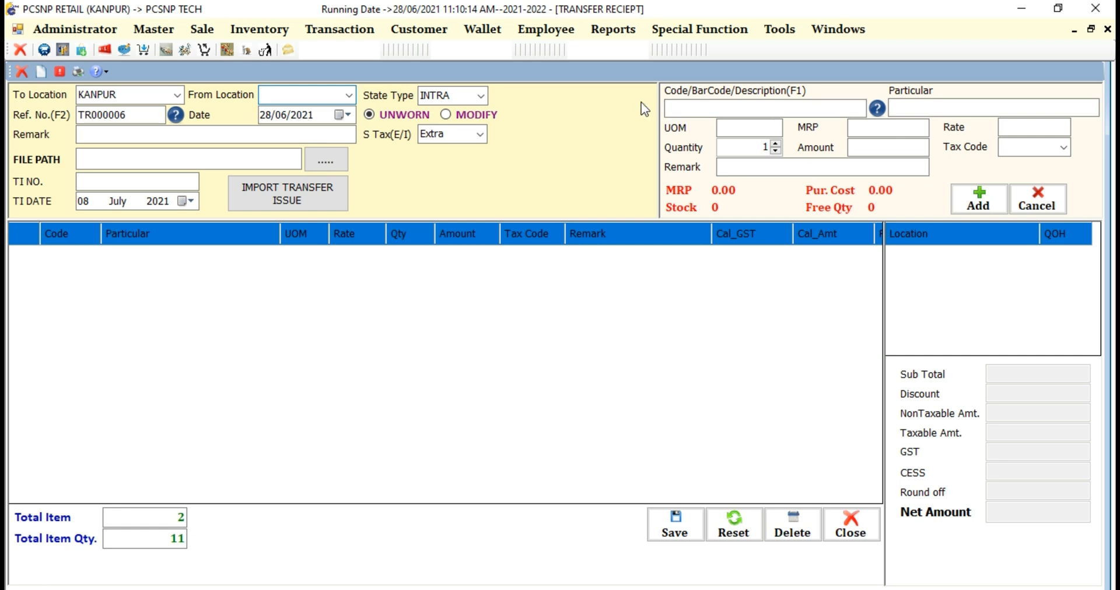
Set the new receipt's From Location to LALITPUR and choose "Import TI000002 07 July 2021" from D:\TRANISSUE as the import file.
click(349, 96)
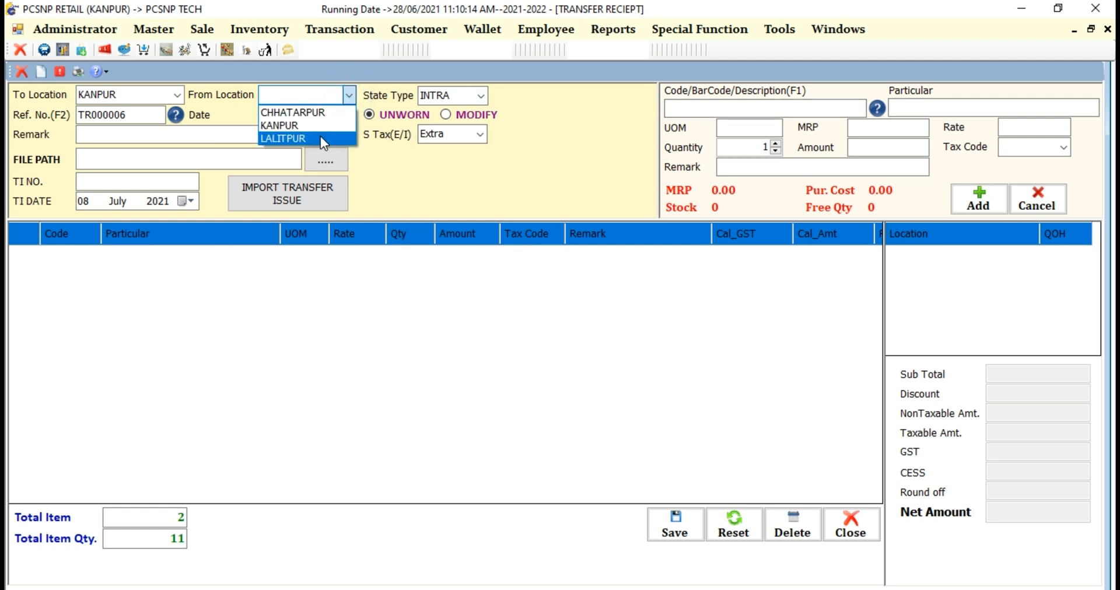
click(322, 139)
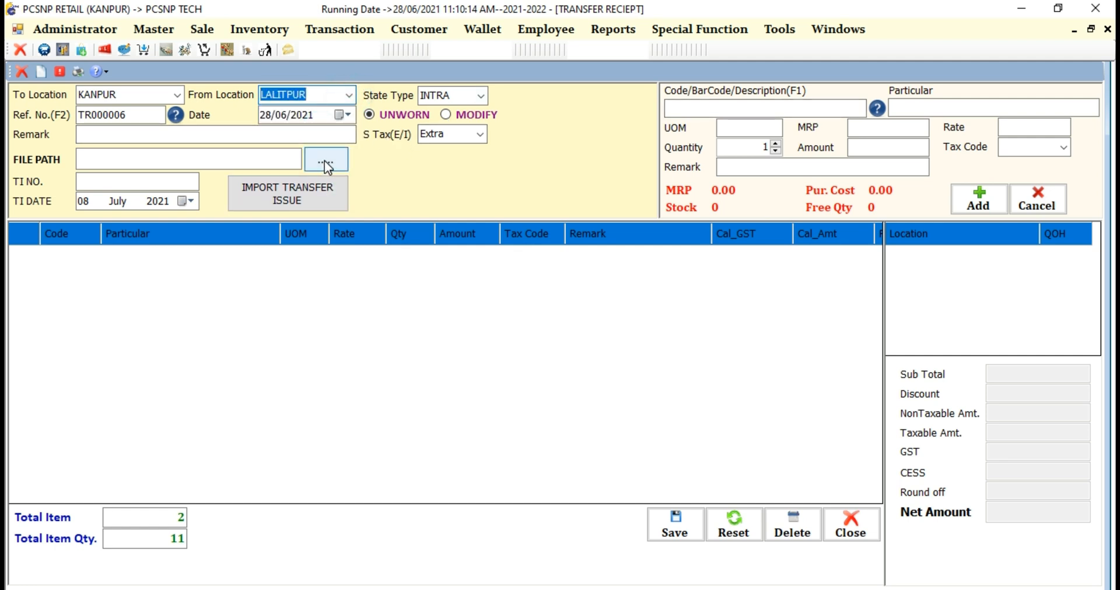
click(327, 166)
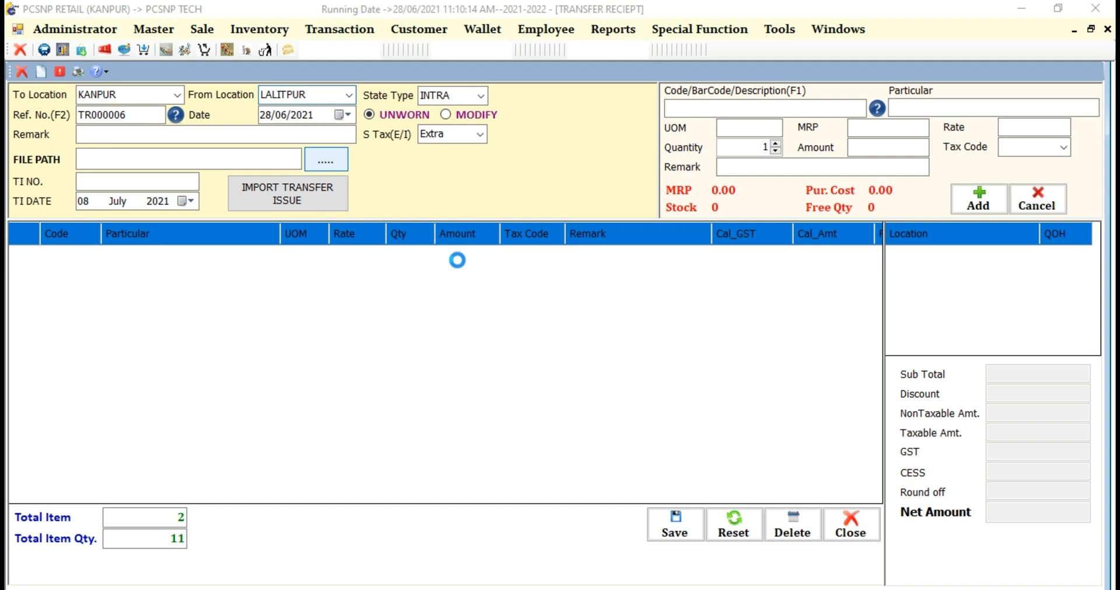
click(243, 172)
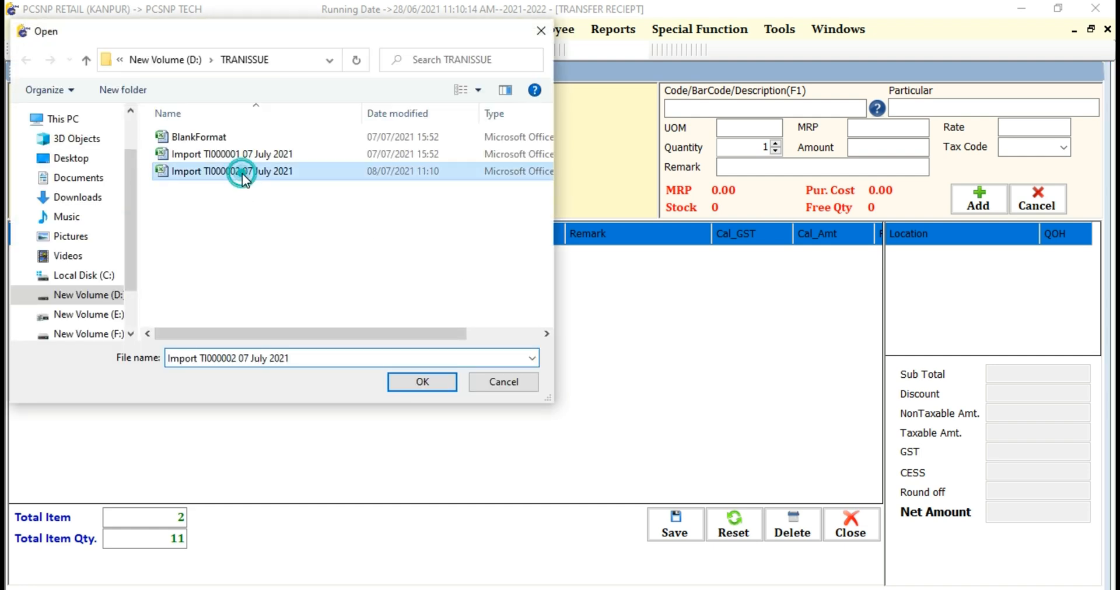
click(419, 382)
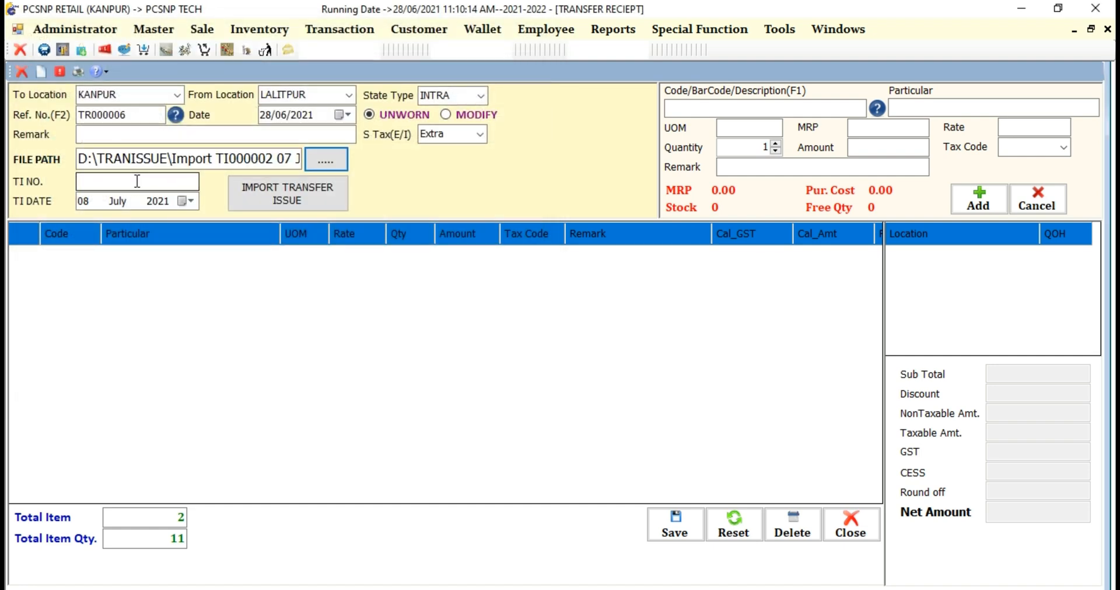
Enter TI000002 as the transfer issue number, matching the selected import file.
click(136, 181)
text(t9)
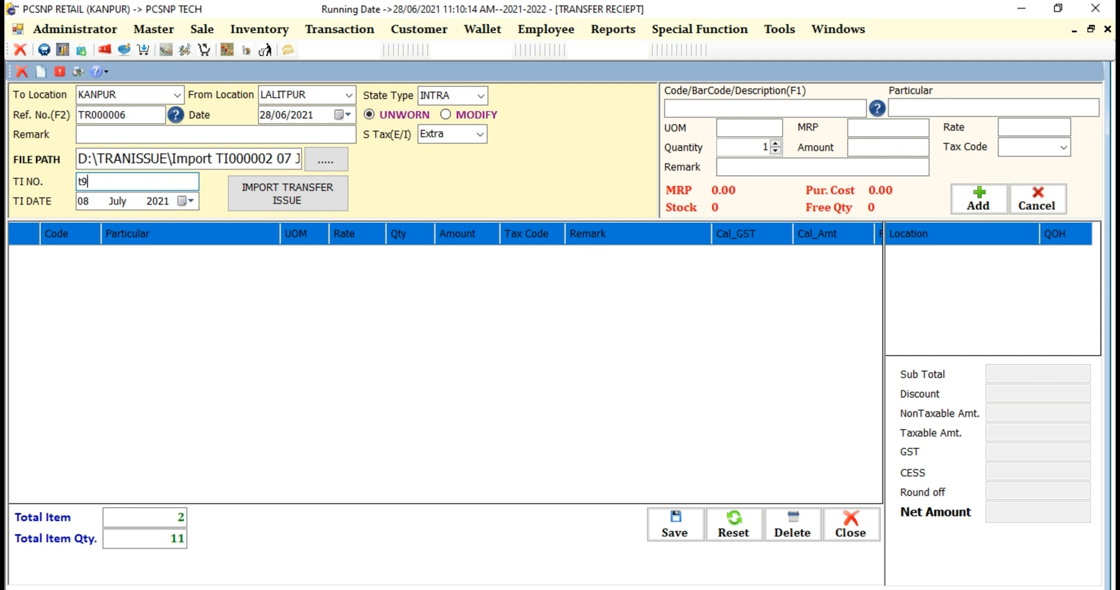
key(BackSpace)
text(1)
drag(217, 159, 273, 159)
drag(93, 181, 62, 182)
text(TI000001)
key(BackSpace)
text(2)
Set the transfer issue date to 28 June 2021.
key(Tab)
text(28)
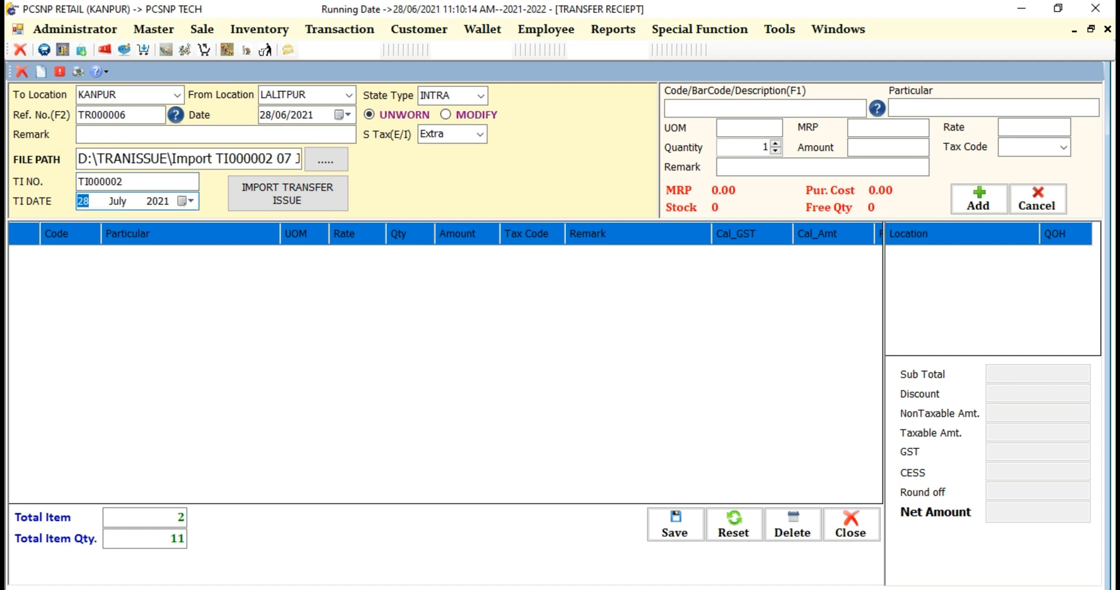
key(Right)
key(Down)
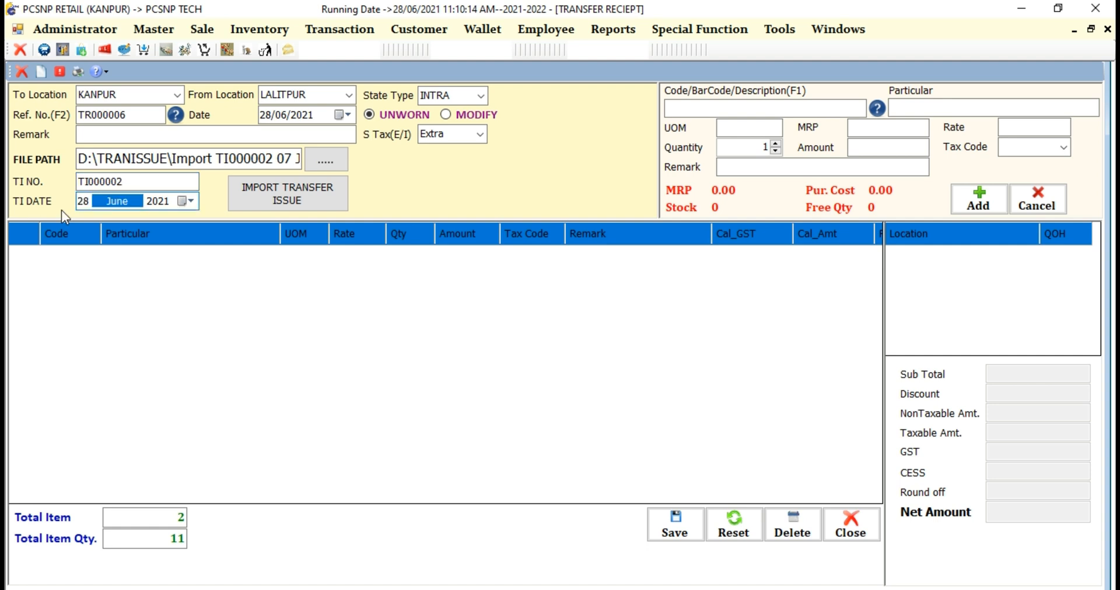
Import the items of the transfer issue into the receipt and save it.
click(257, 195)
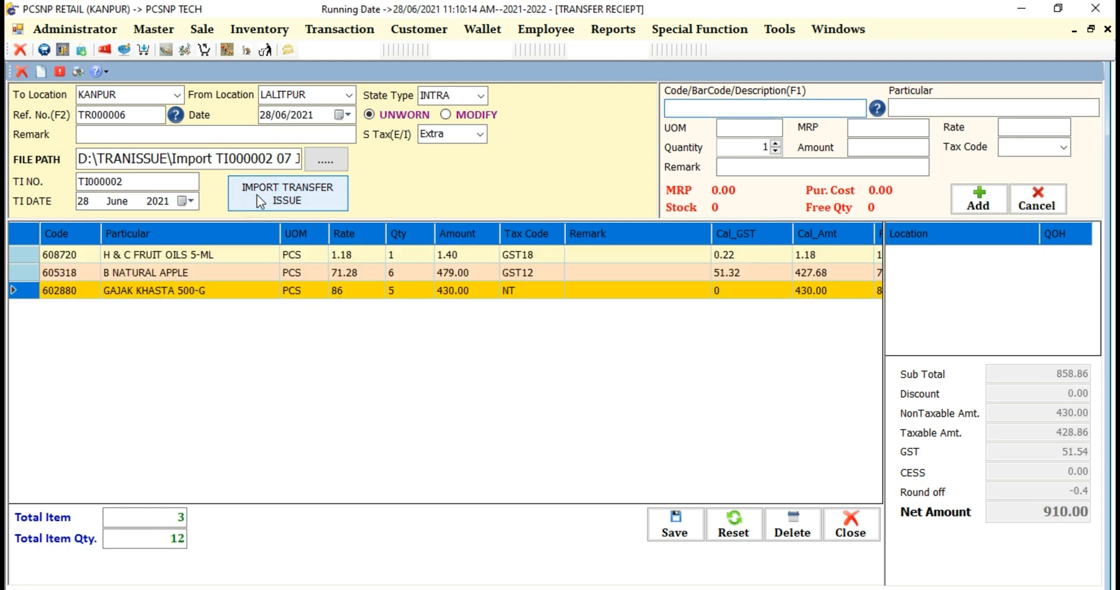
key(Return)
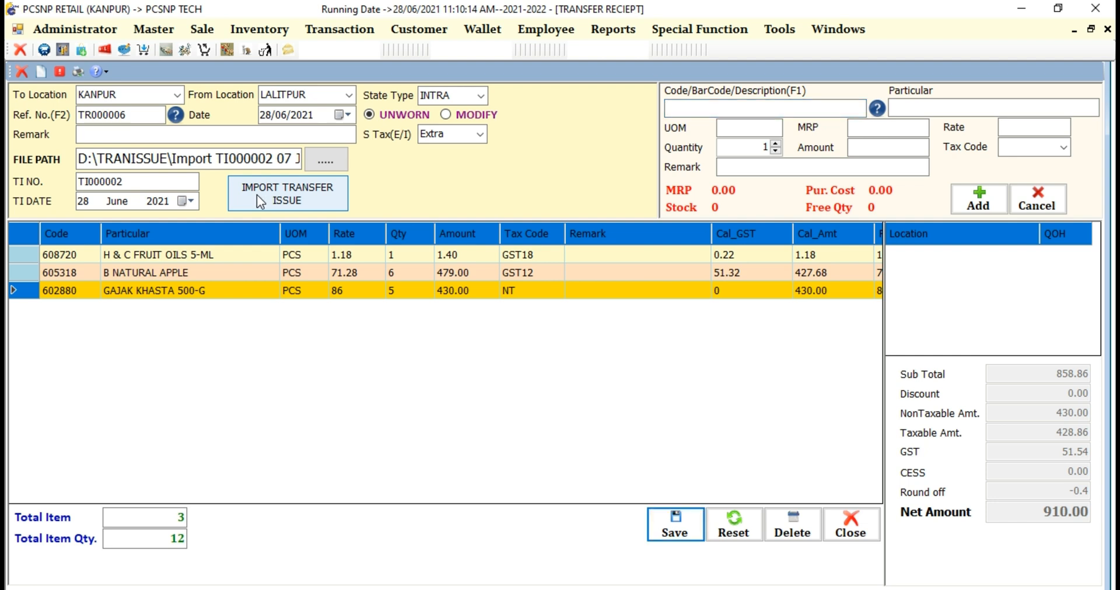
key(Return)
key(Return)
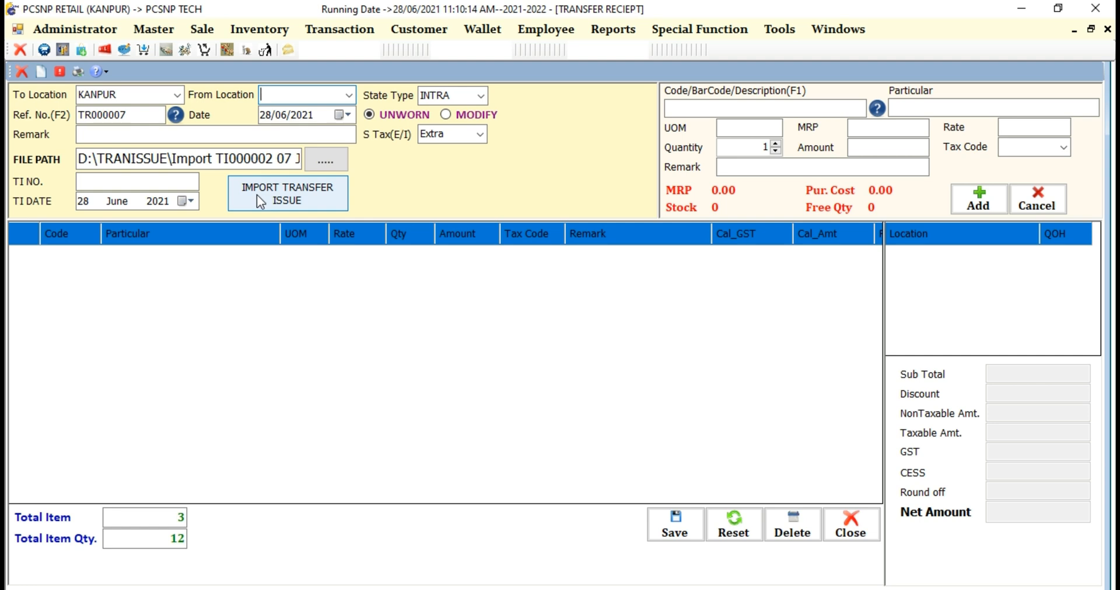
Switch the form to MODIFY and load the saved transfer receipt TR000006.
click(445, 114)
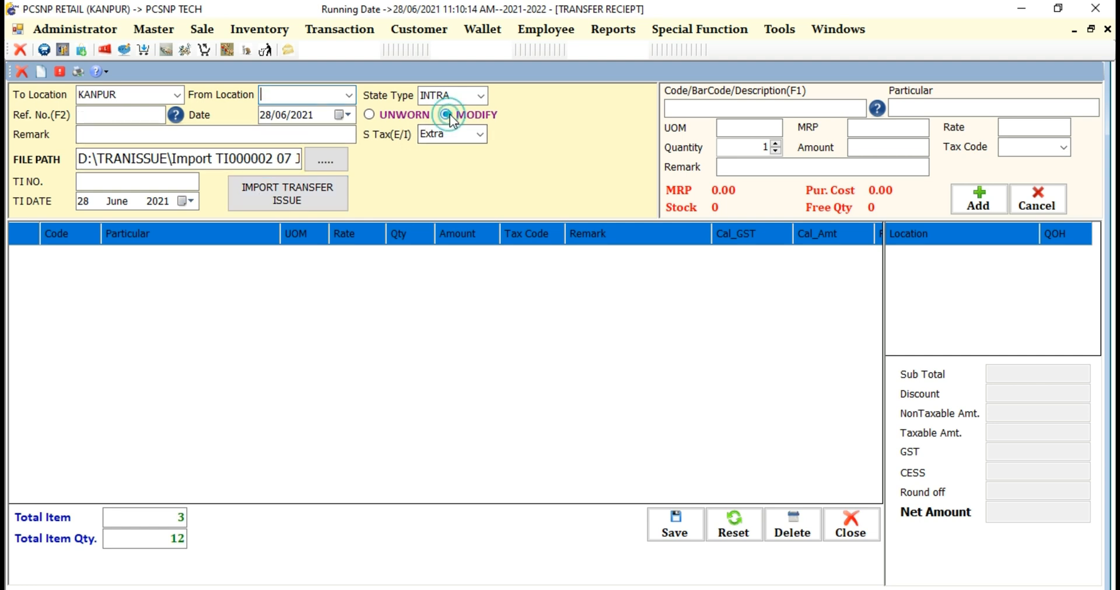
click(180, 121)
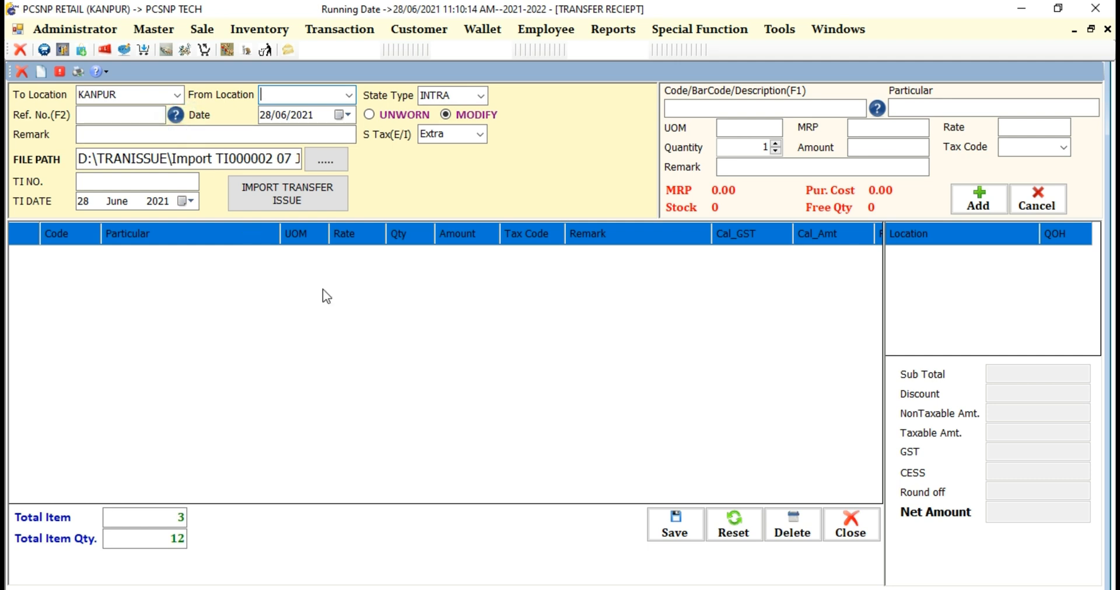
click(178, 119)
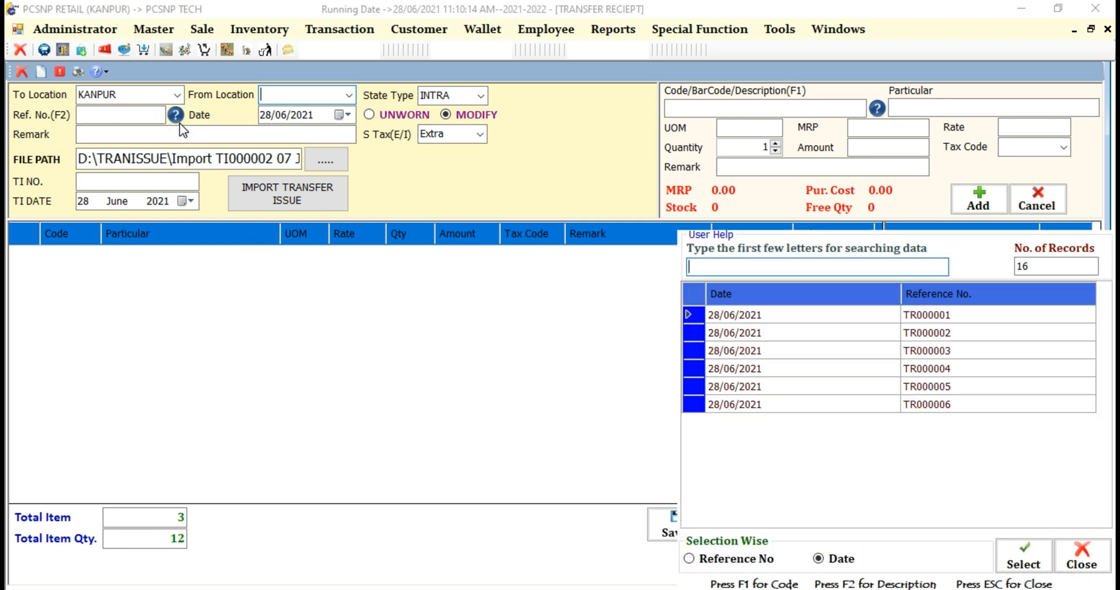
double_click(741, 405)
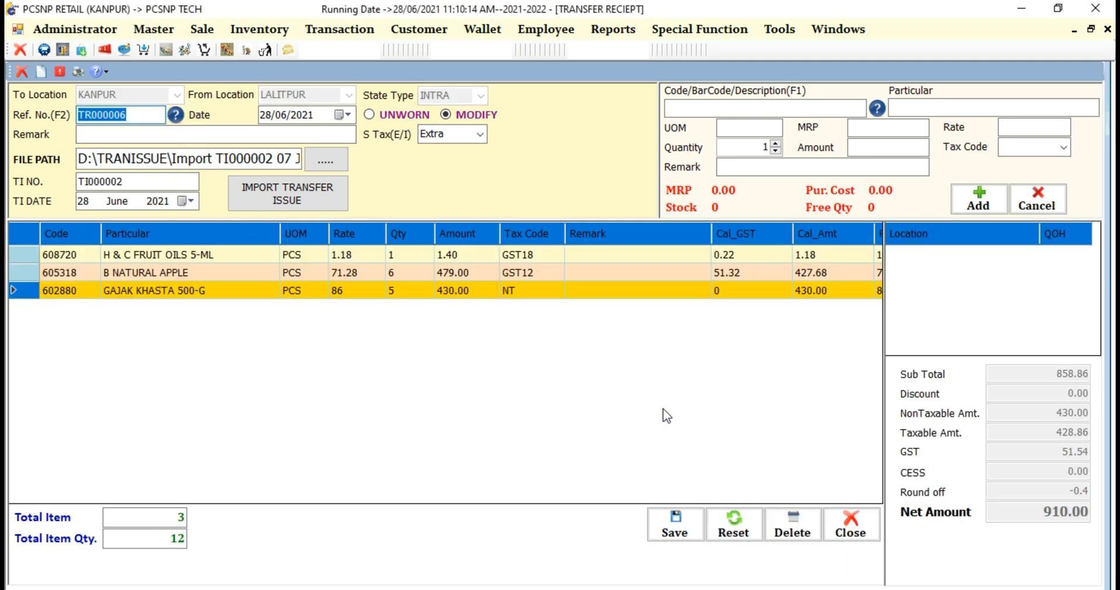
Open the print report of the loaded transfer receipt and review it down to the totals and tax class summary.
click(77, 71)
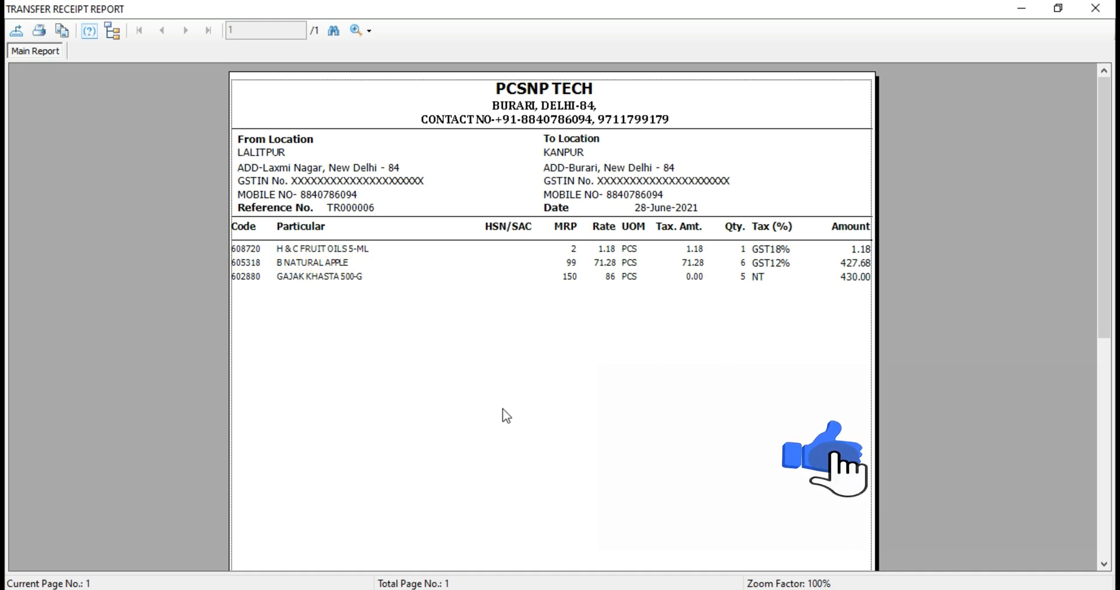
scroll(507, 415, down, 3)
scroll(507, 415, down, 3)
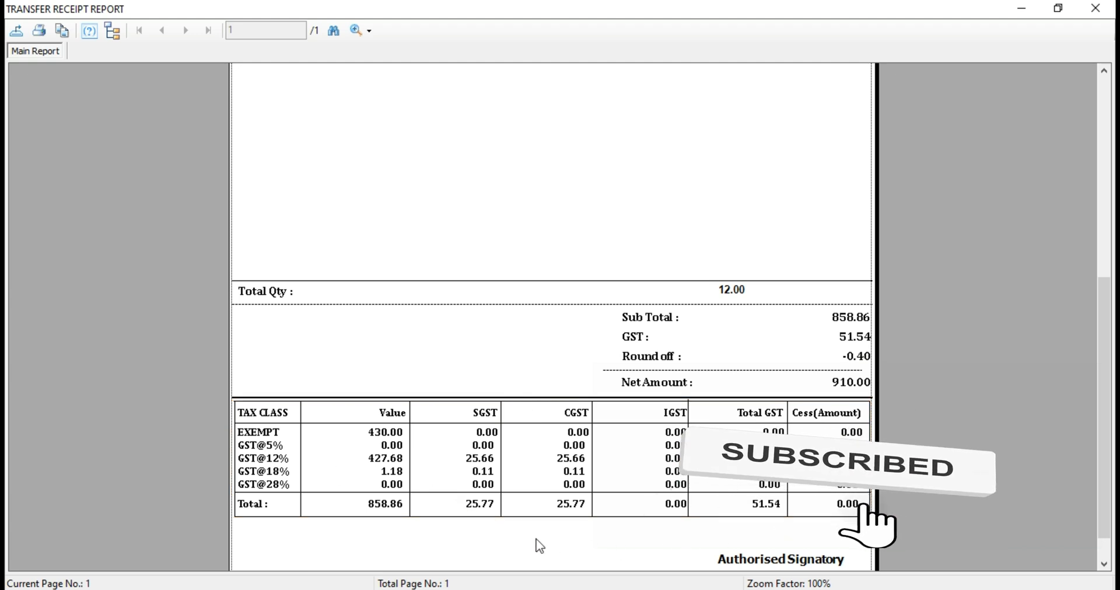
scroll(540, 546, down, 1)
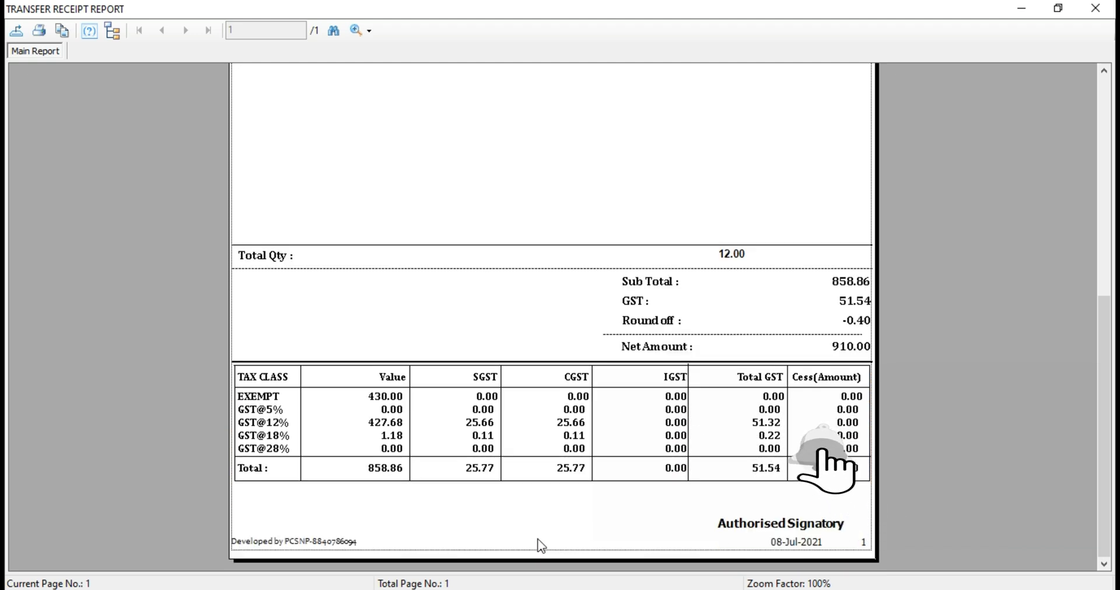